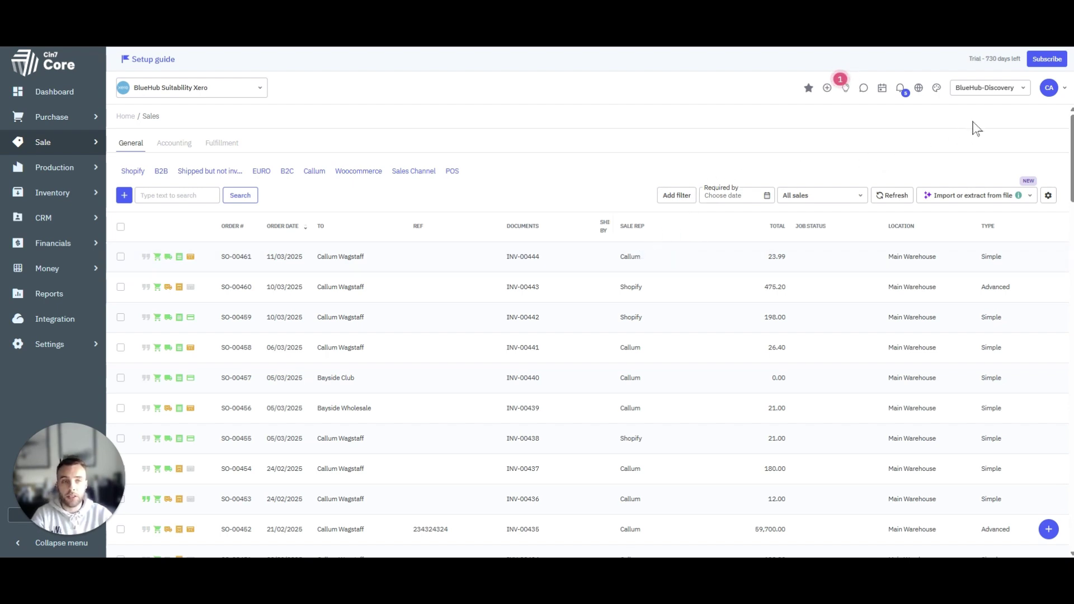
click(1046, 90)
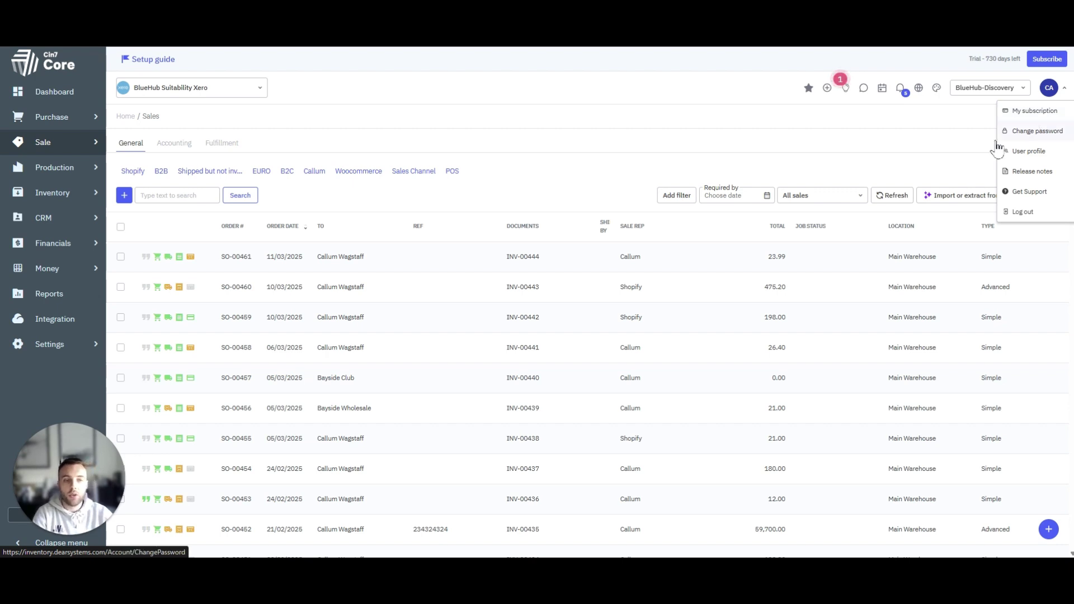
click(974, 167)
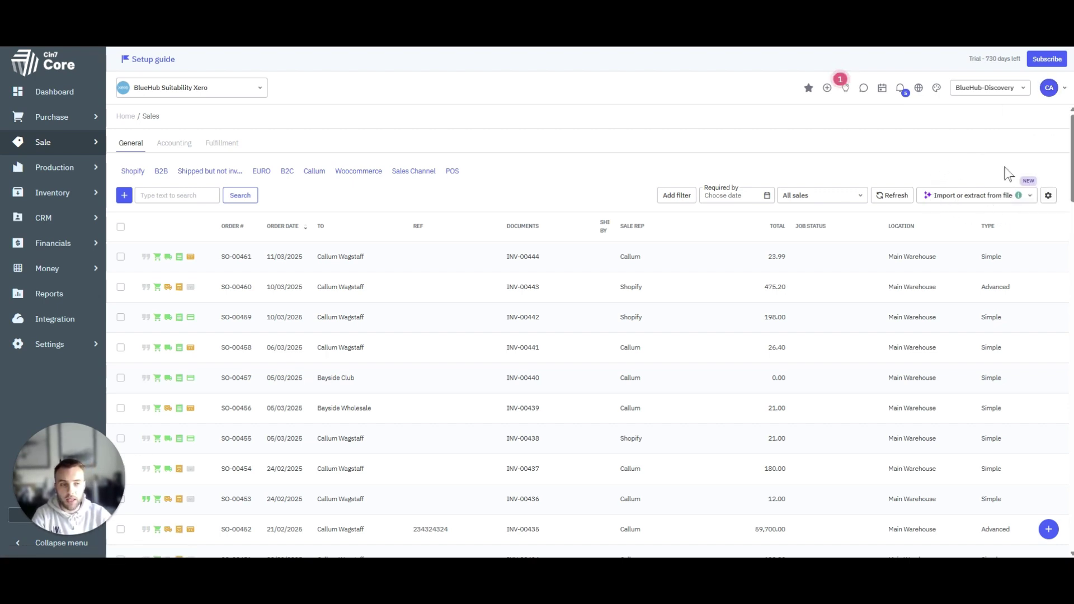
Step: Start extracting a sale from a file and upload the BaysideClub purchase order PDF from the Downloads folder
click(971, 200)
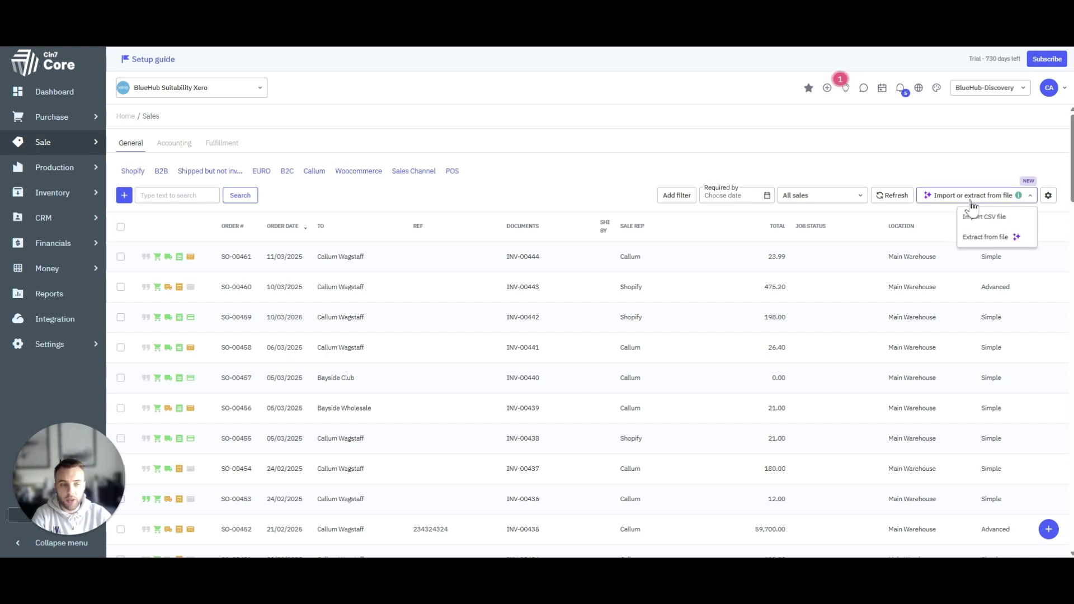
click(978, 240)
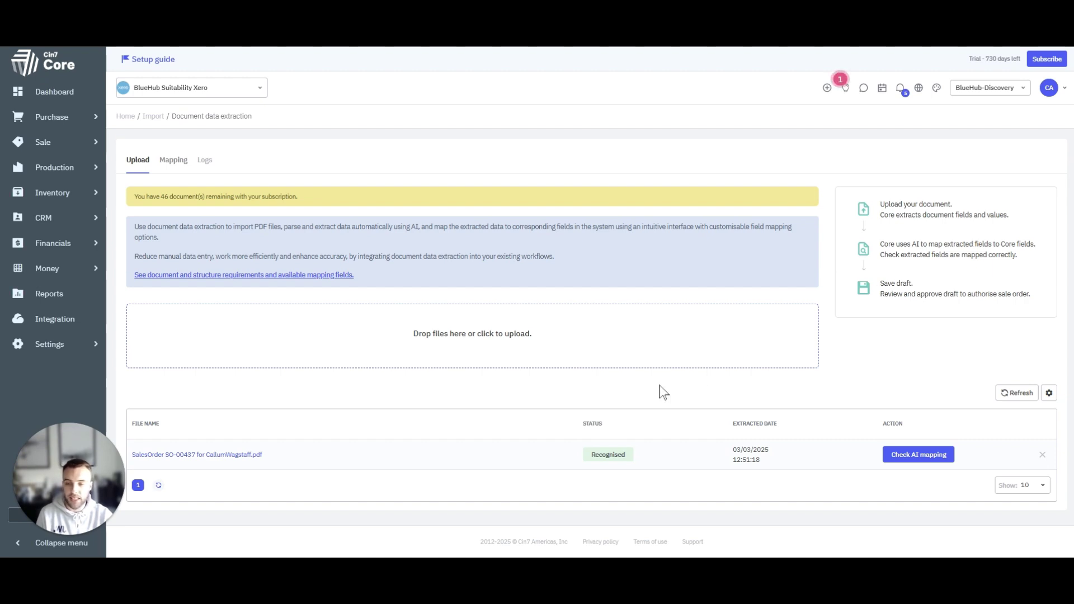
click(469, 348)
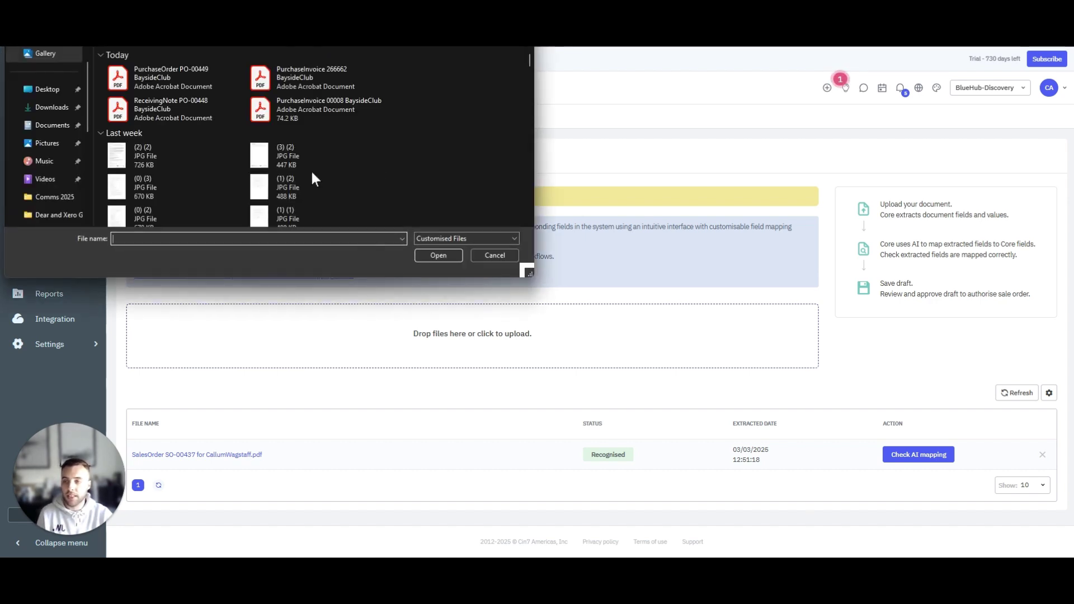
click(52, 110)
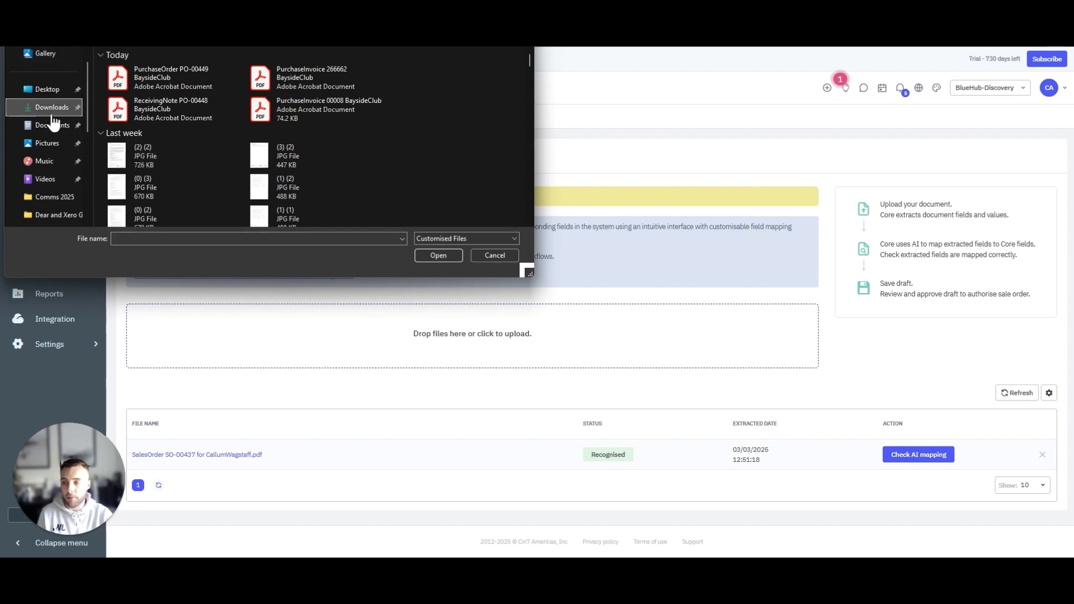
double_click(139, 85)
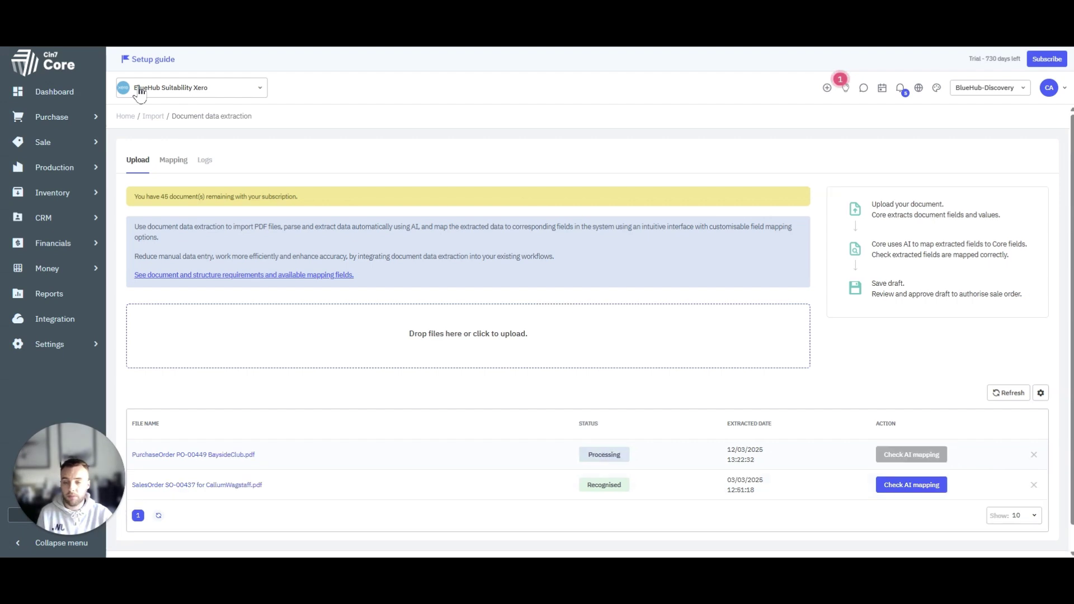
Step: Refresh the uploaded documents list and open the AI mapping check for the BaysideClub purchase order
scroll(223, 317, down, 1)
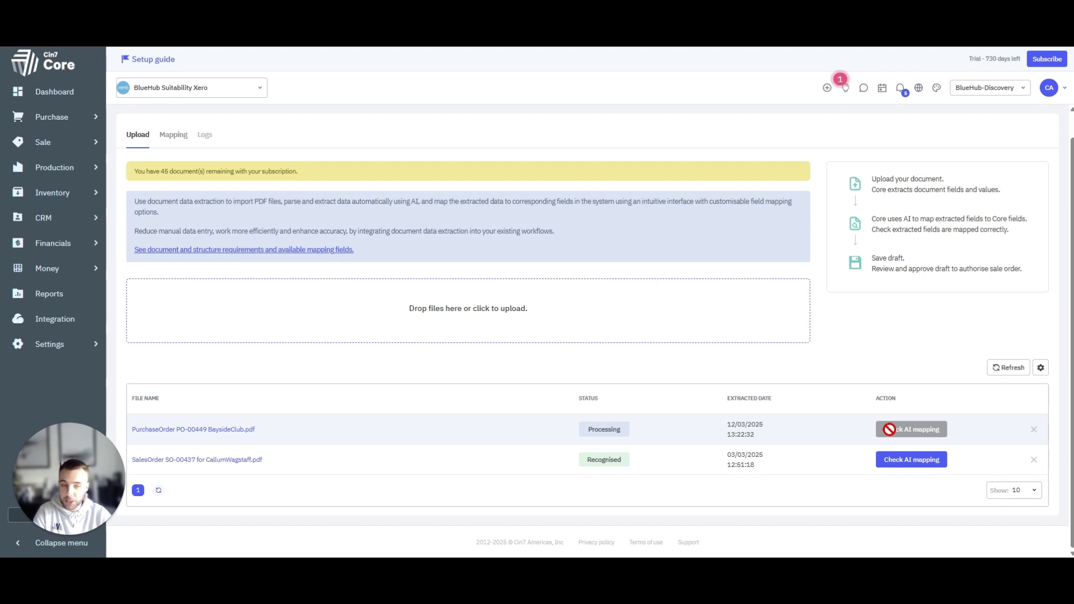
click(1000, 369)
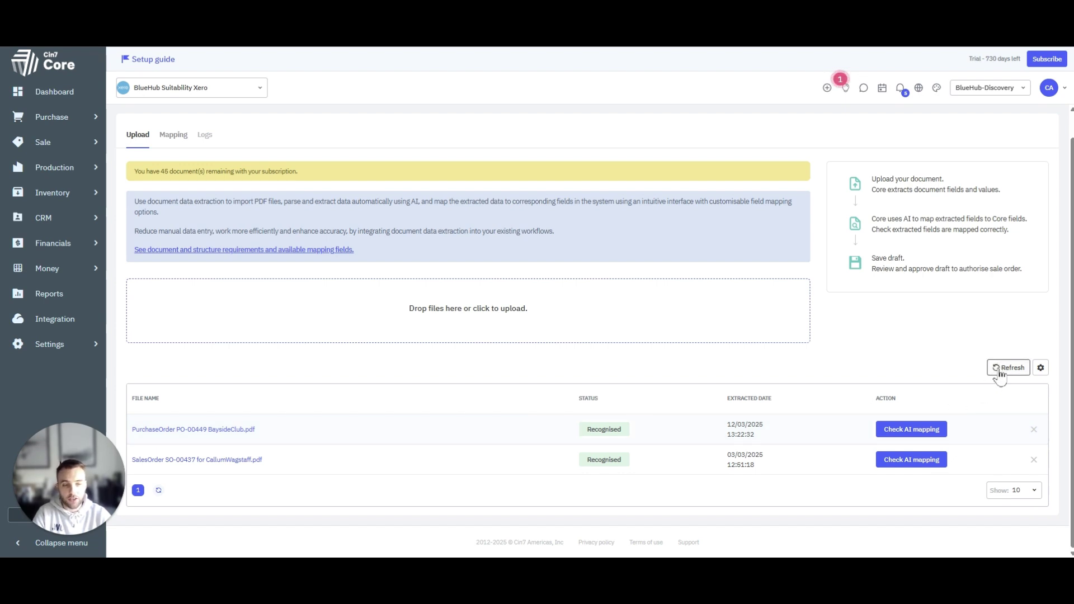
click(925, 432)
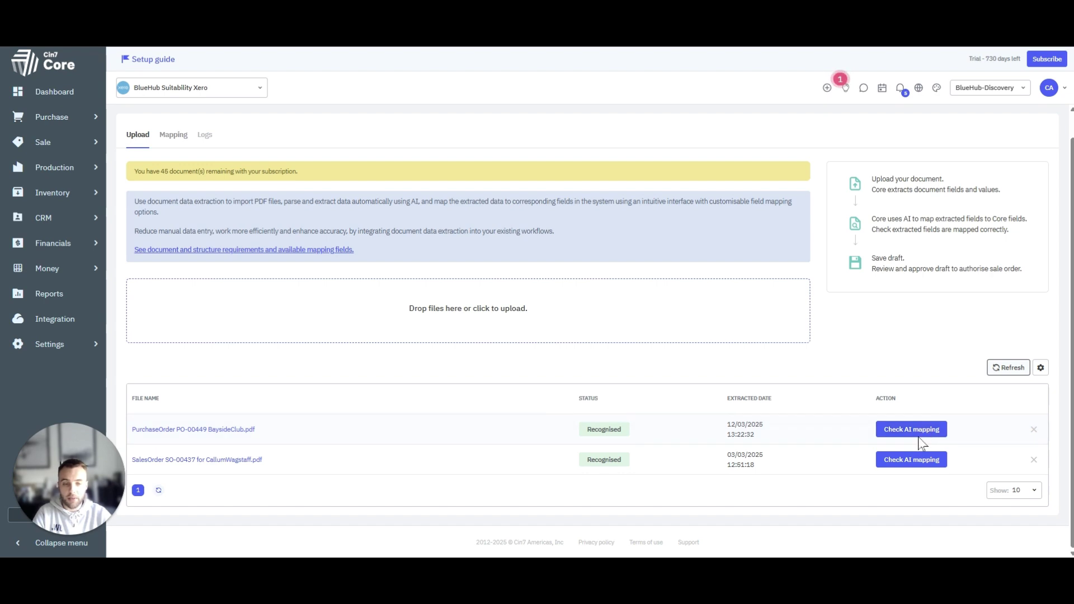
click(901, 430)
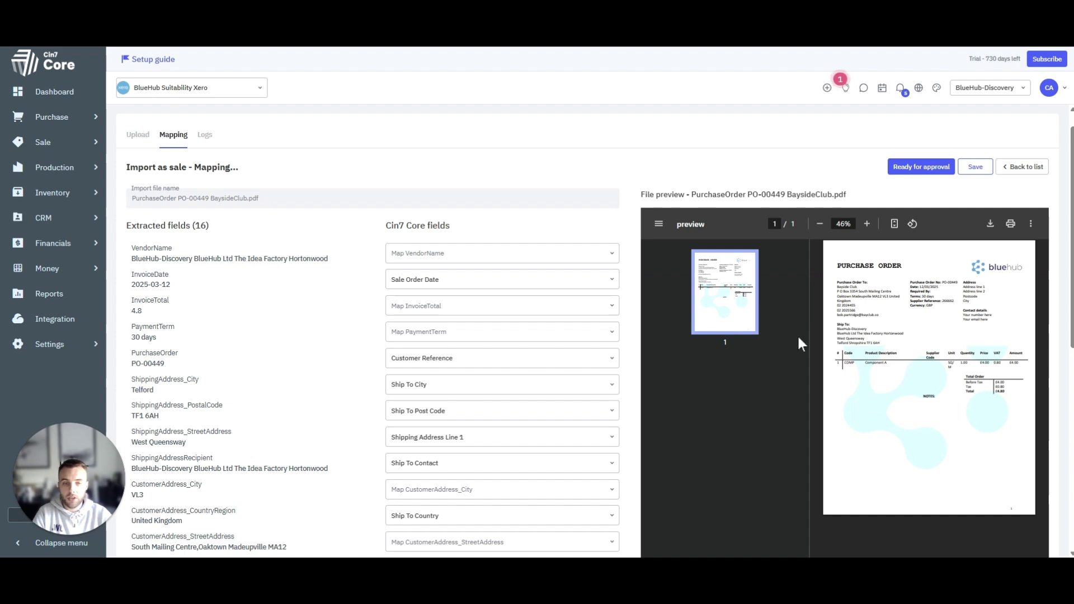
Step: Map the extracted VendorName field to the Contact field for the imported sale
scroll(798, 335, down, 2)
scroll(797, 335, up, 1)
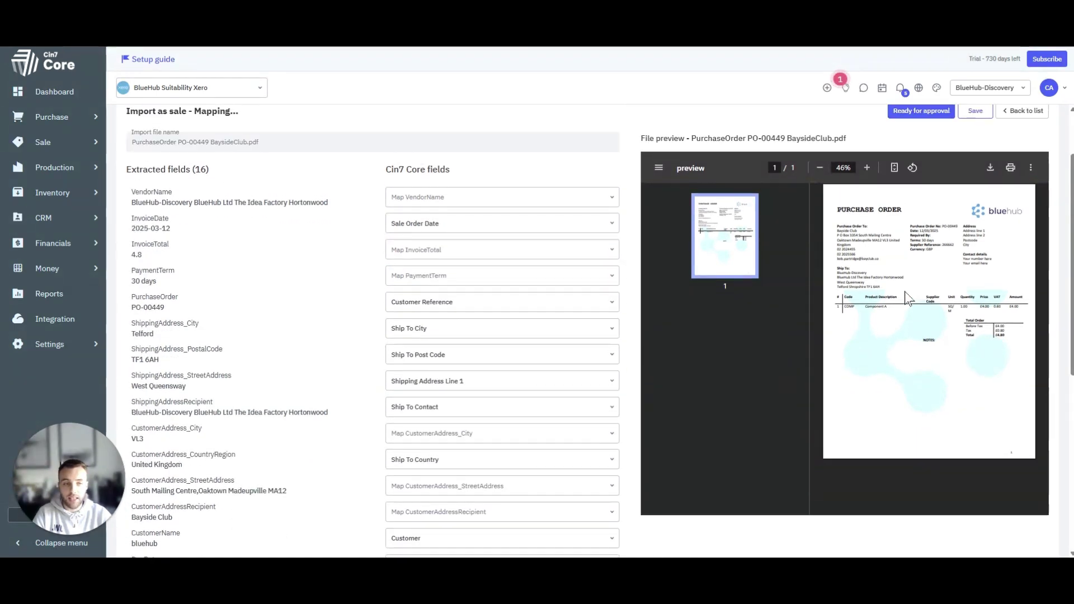
click(868, 167)
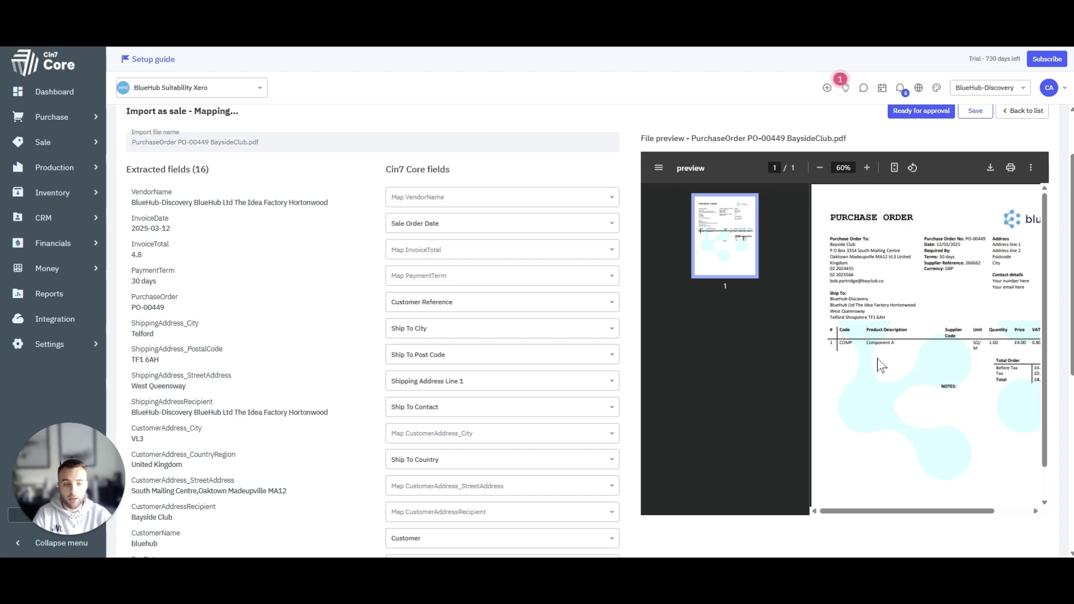
scroll(628, 302, up, 2)
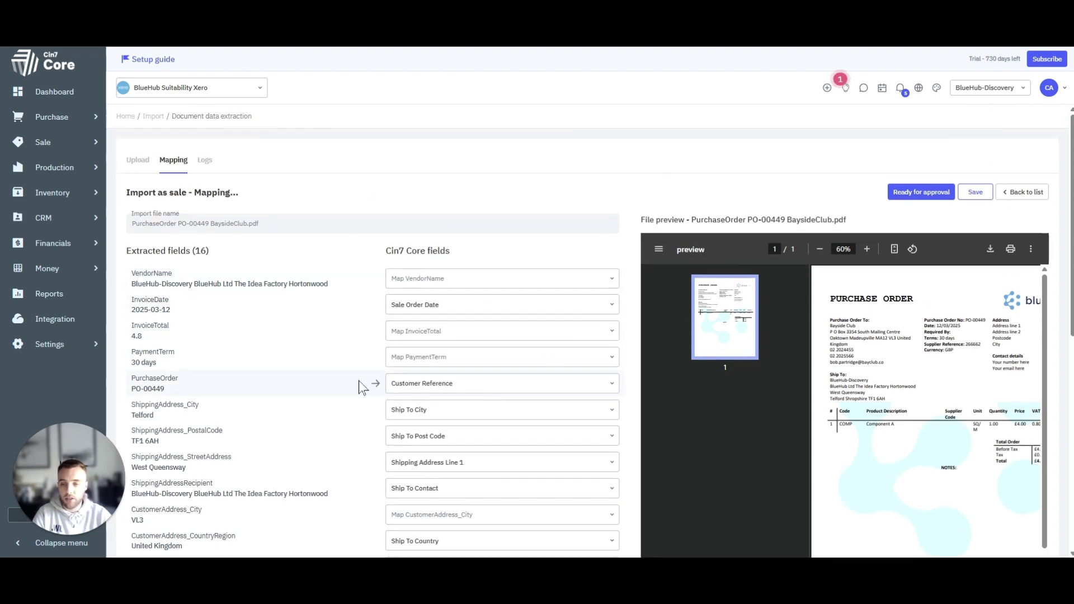
scroll(221, 354, down, 1)
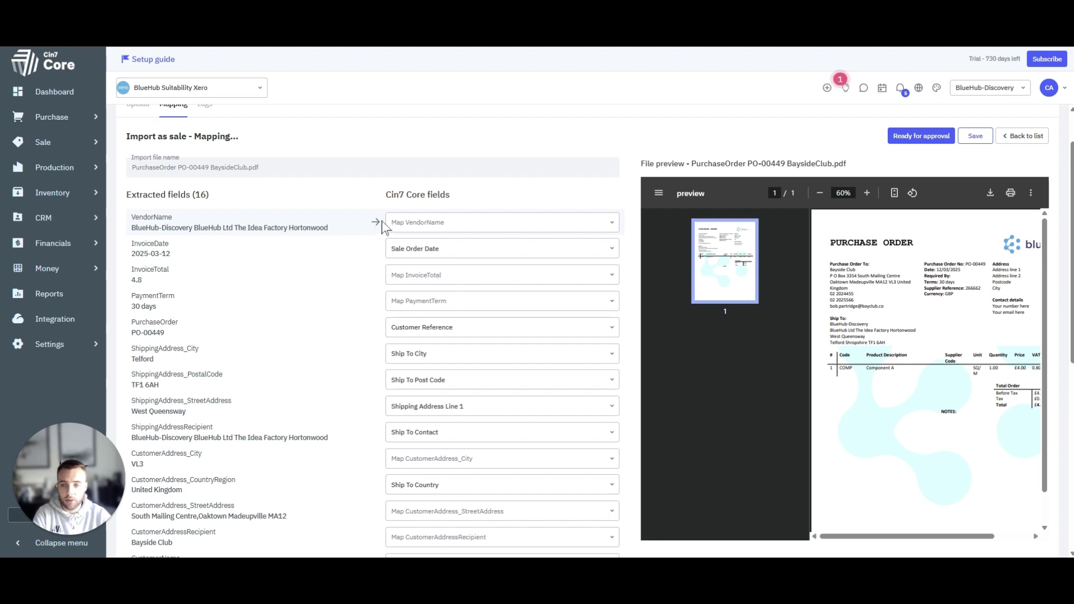
click(412, 227)
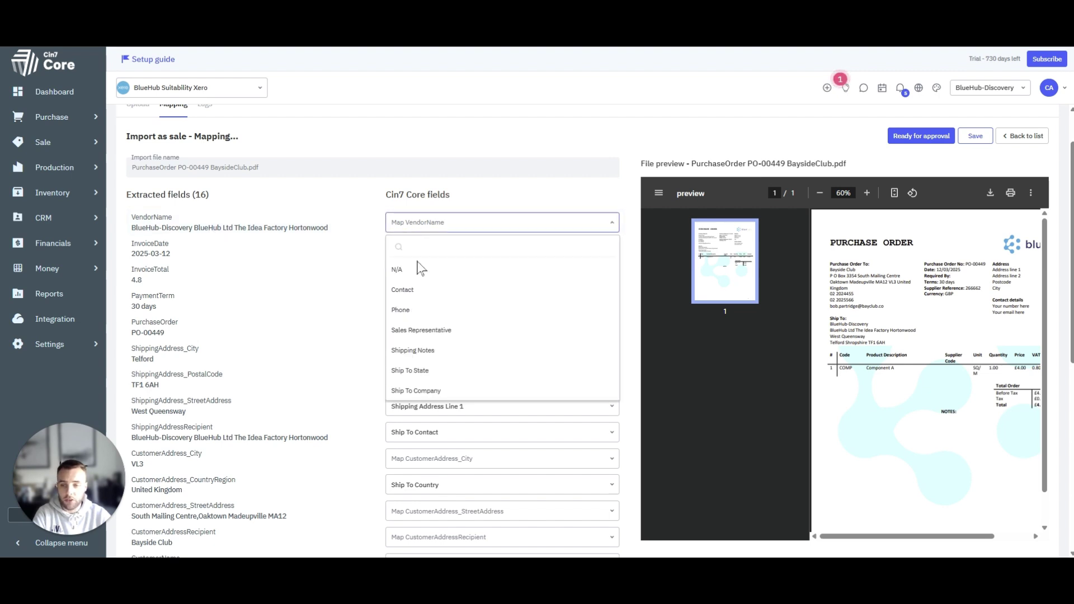
click(412, 291)
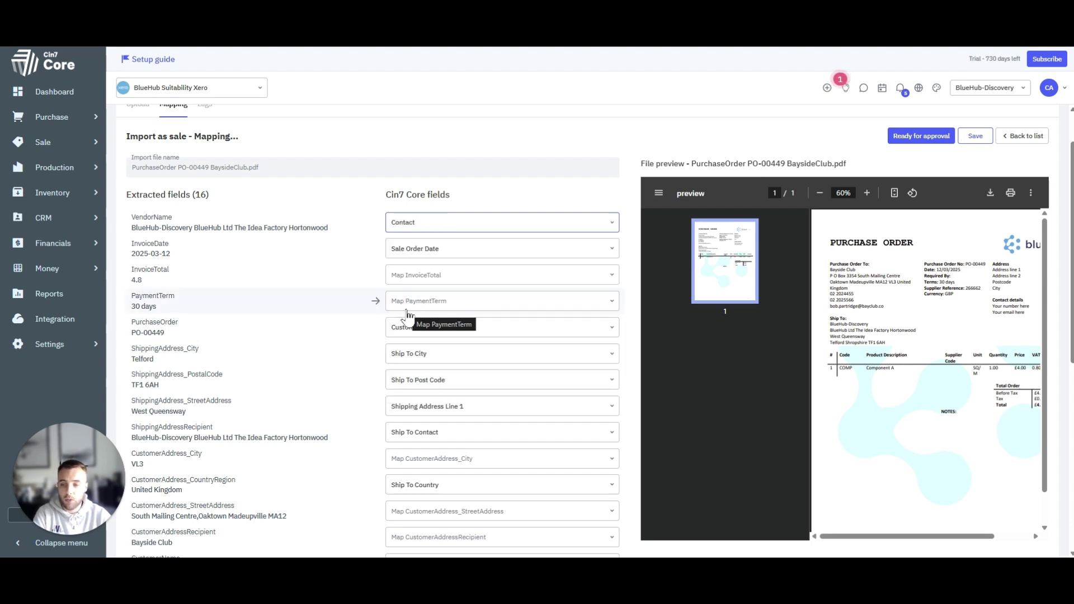
Step: Review the remaining extracted field and order line mappings, including the mapping options available for ProductCode
scroll(408, 318, down, 2)
scroll(408, 316, down, 3)
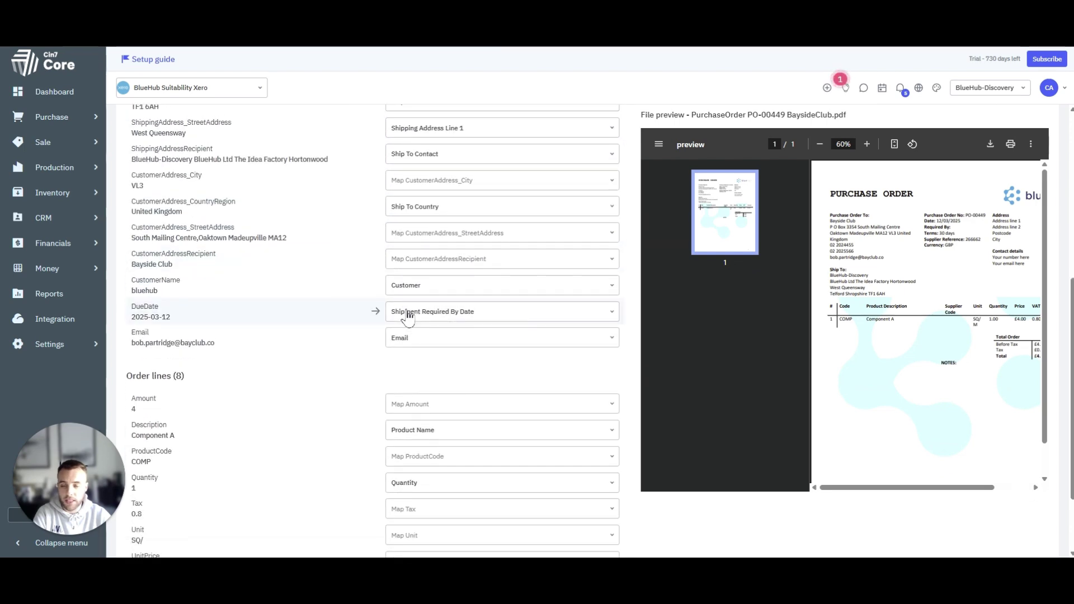
scroll(407, 313, up, 4)
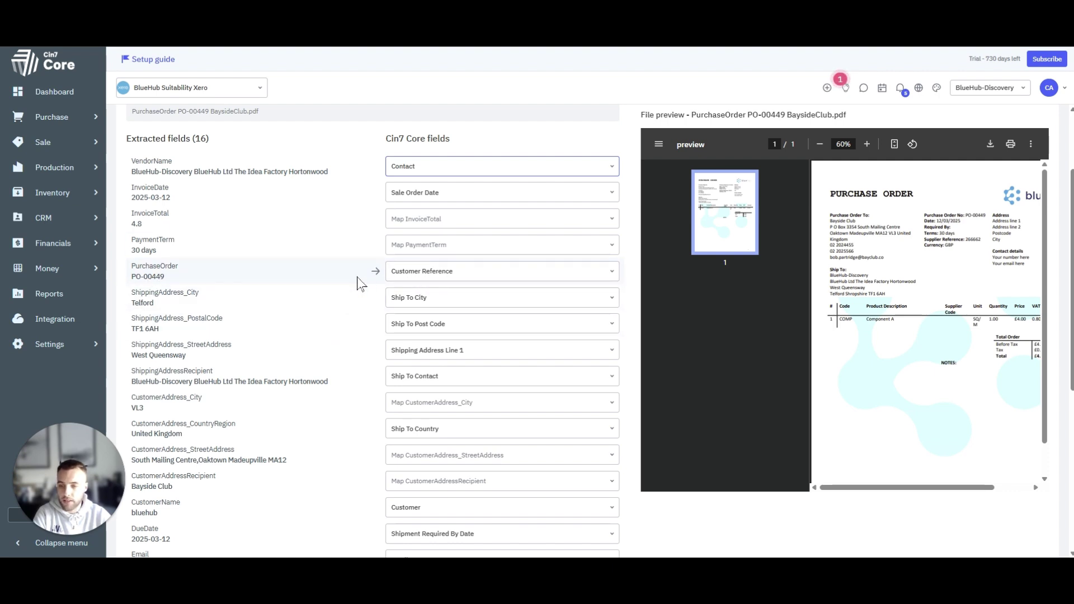
scroll(377, 348, down, 2)
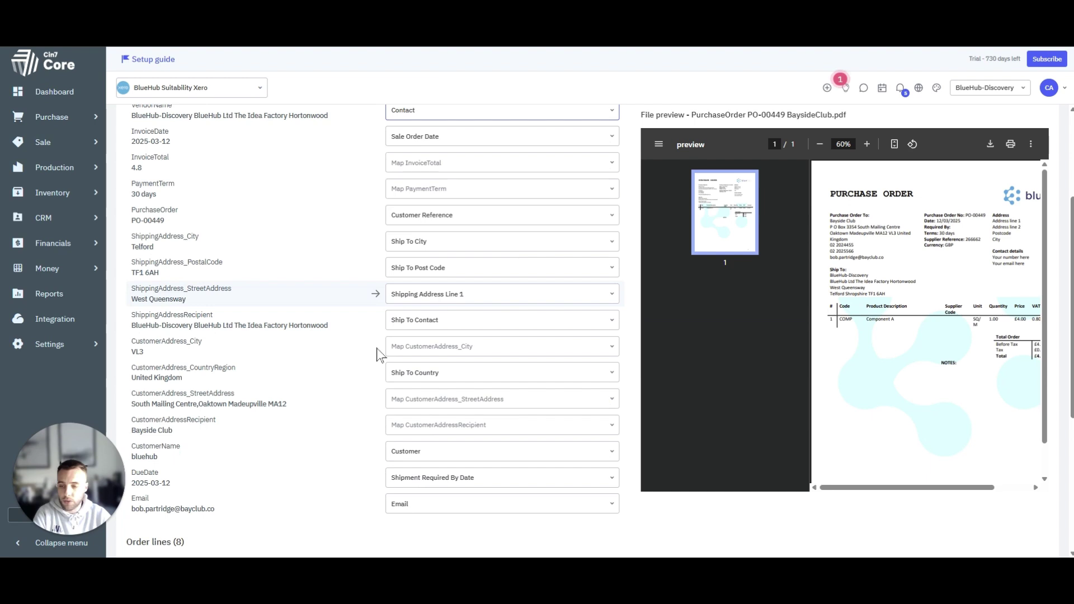
scroll(397, 379, down, 2)
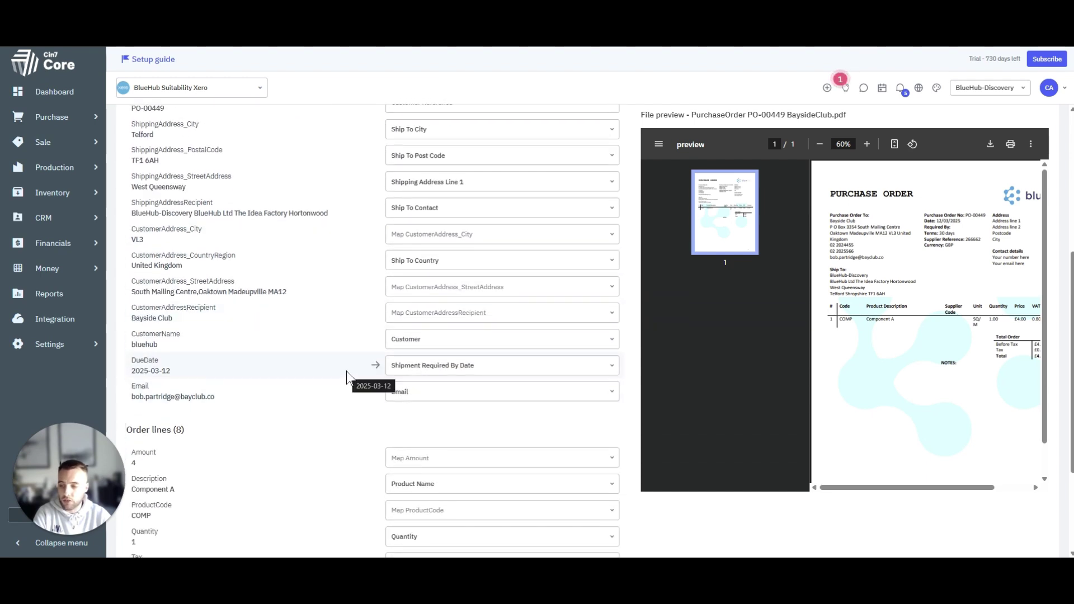
scroll(347, 371, down, 3)
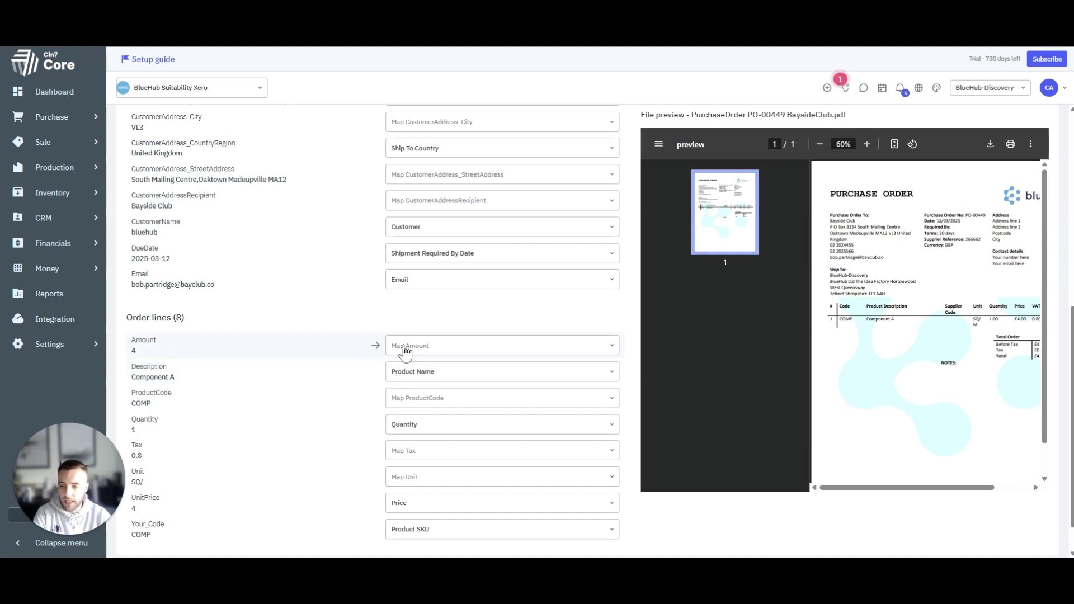
scroll(407, 383, down, 1)
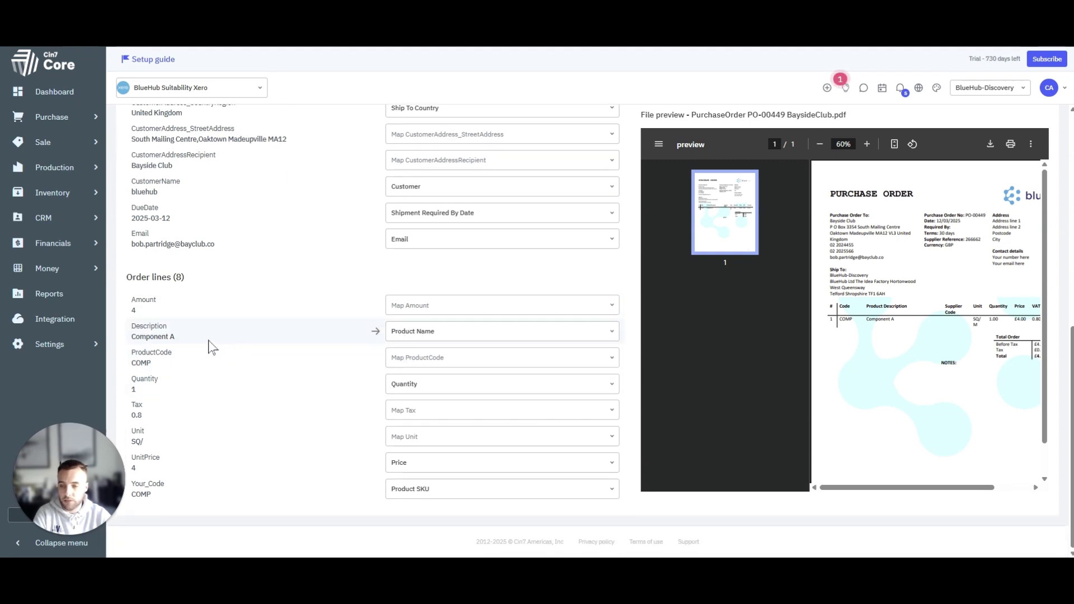
click(401, 358)
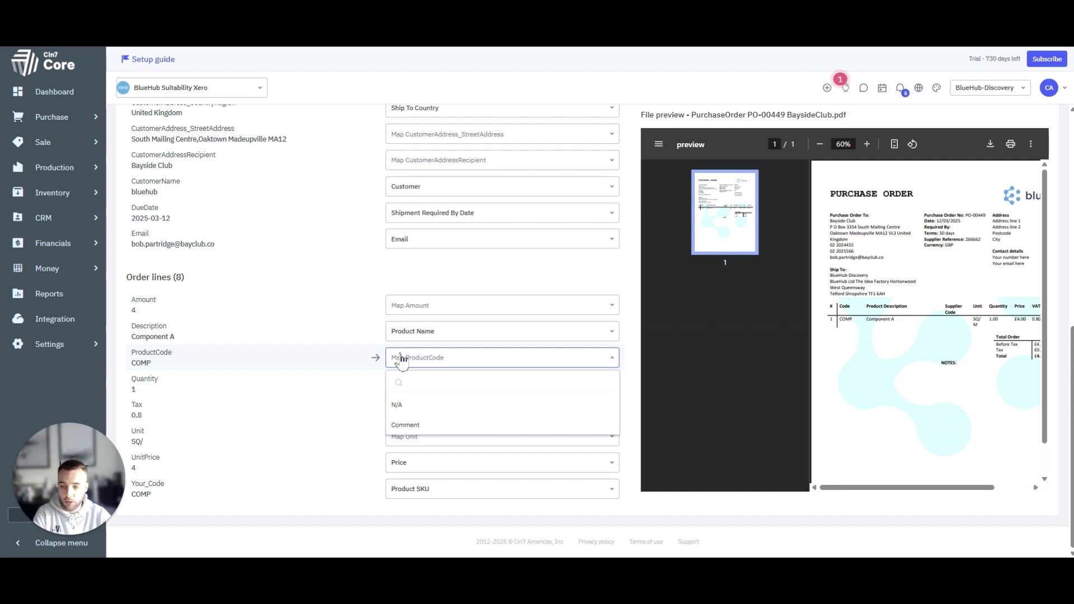
click(351, 286)
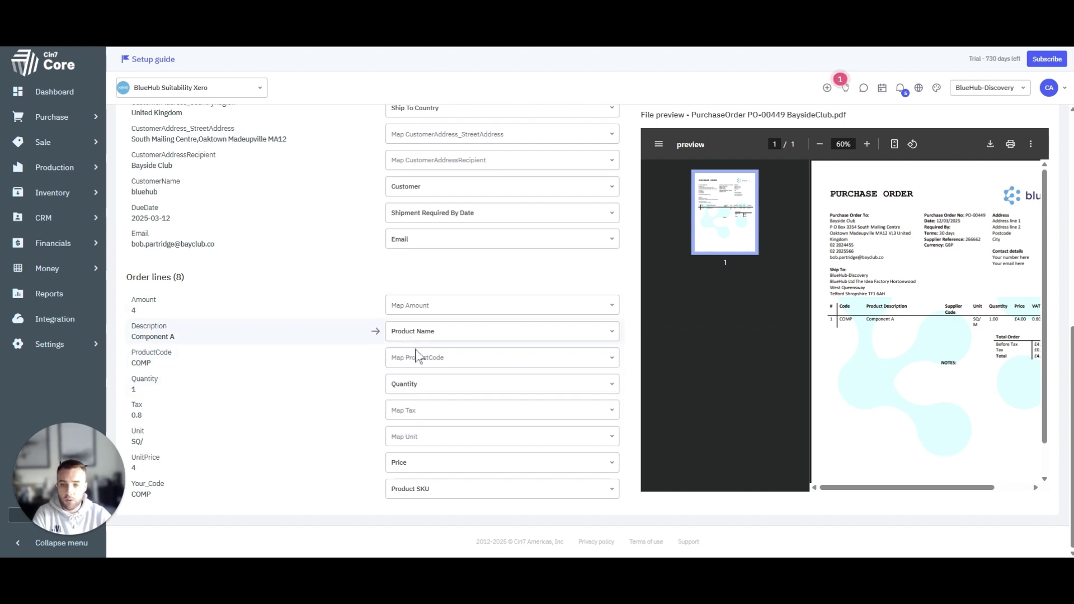
scroll(415, 359, up, 3)
scroll(287, 209, up, 3)
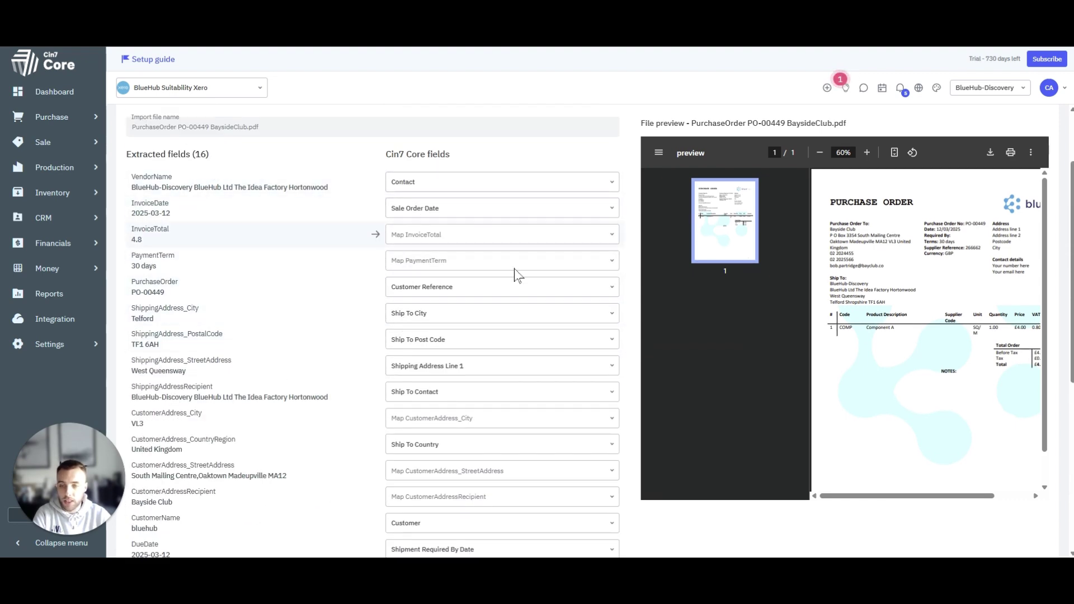
scroll(492, 350, up, 2)
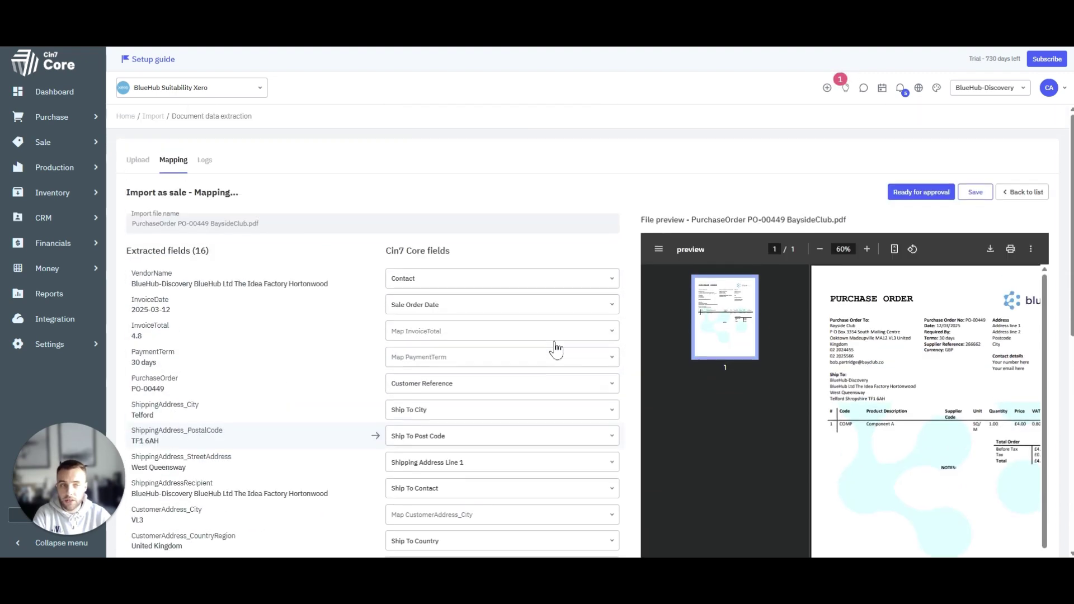
Step: Mark the mapped document as ready for approval and confirm turning it into a new sale
click(921, 191)
click(515, 365)
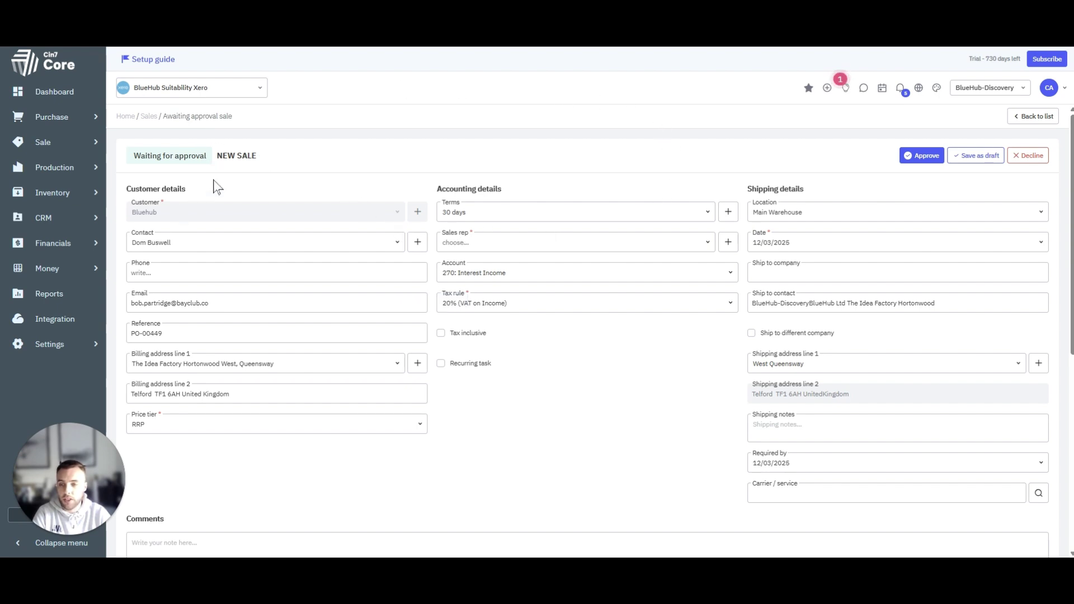
Step: Check the product matched to Component A on the order line and its product selection list
scroll(233, 316, down, 5)
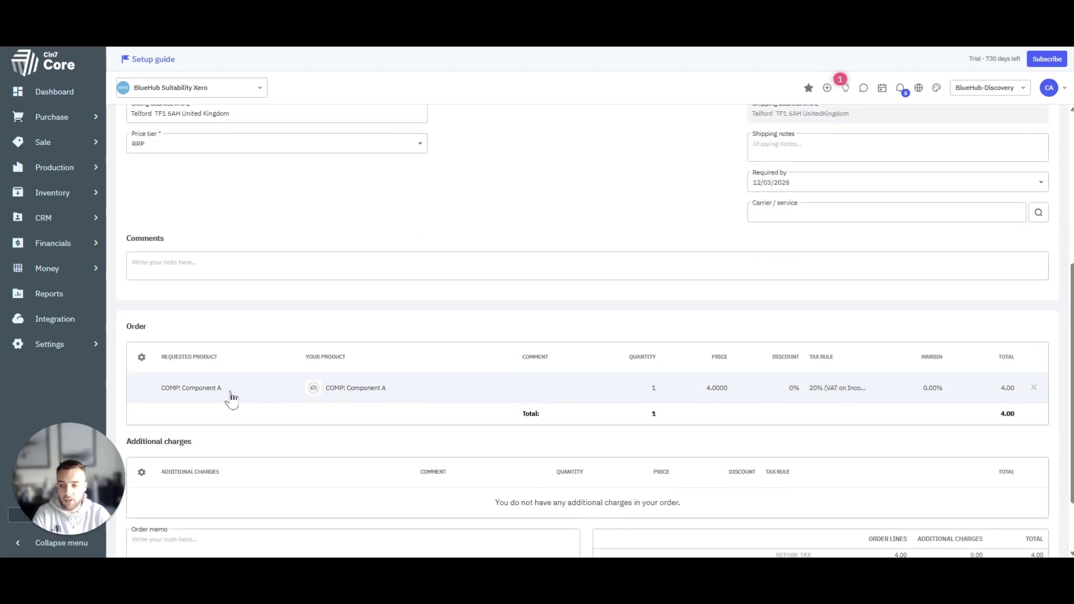
click(401, 396)
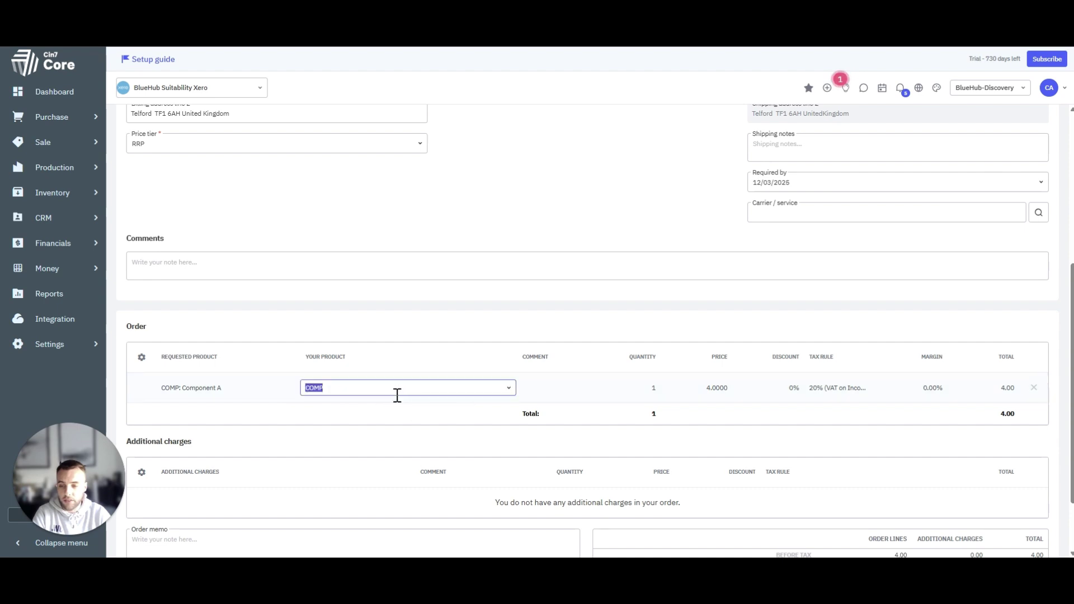
click(329, 427)
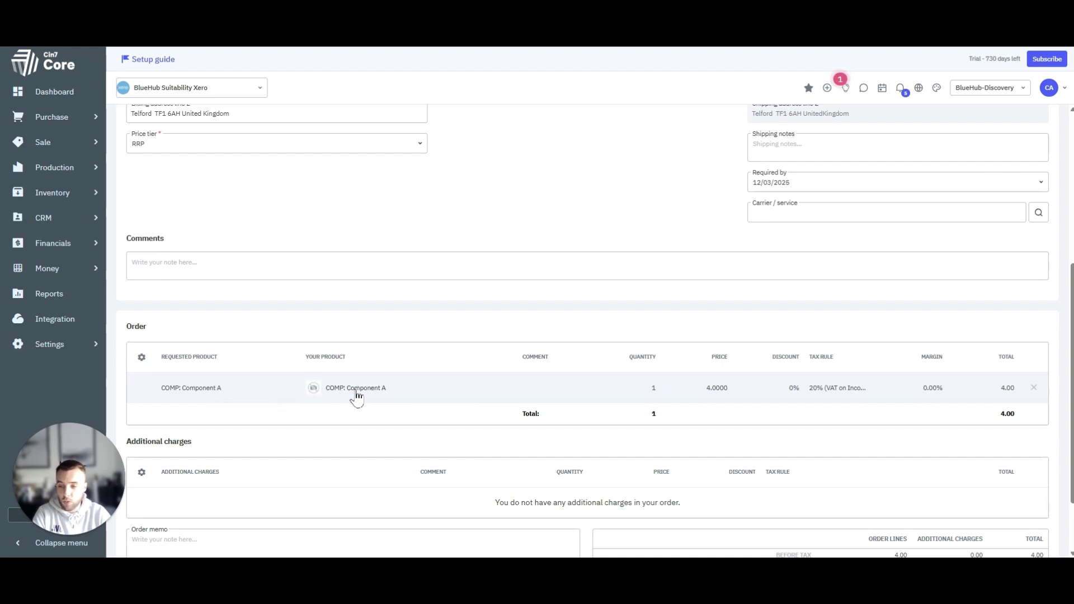
click(392, 394)
click(508, 389)
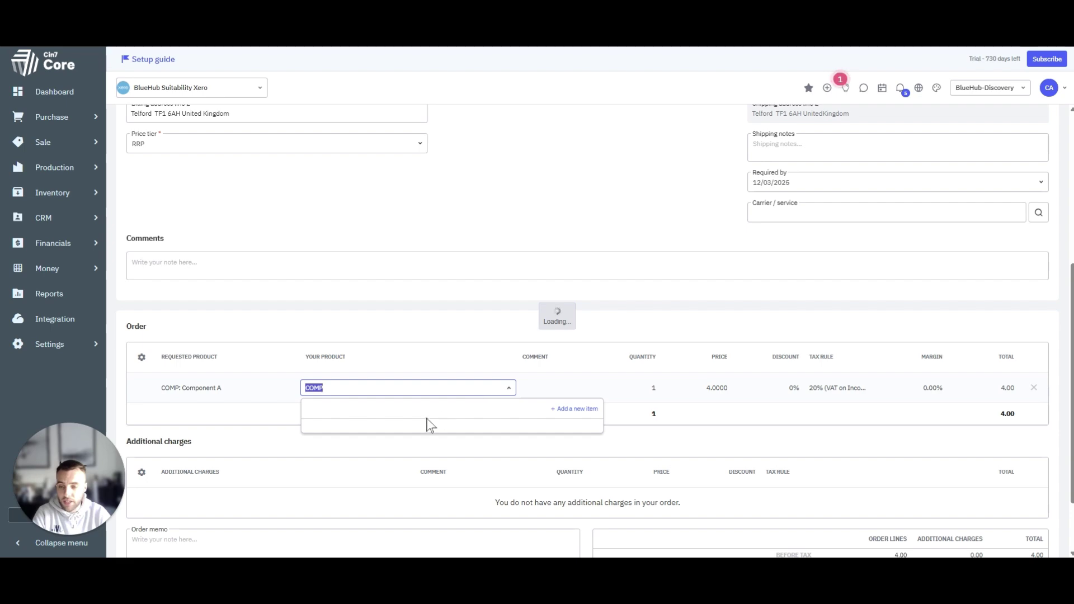
click(285, 441)
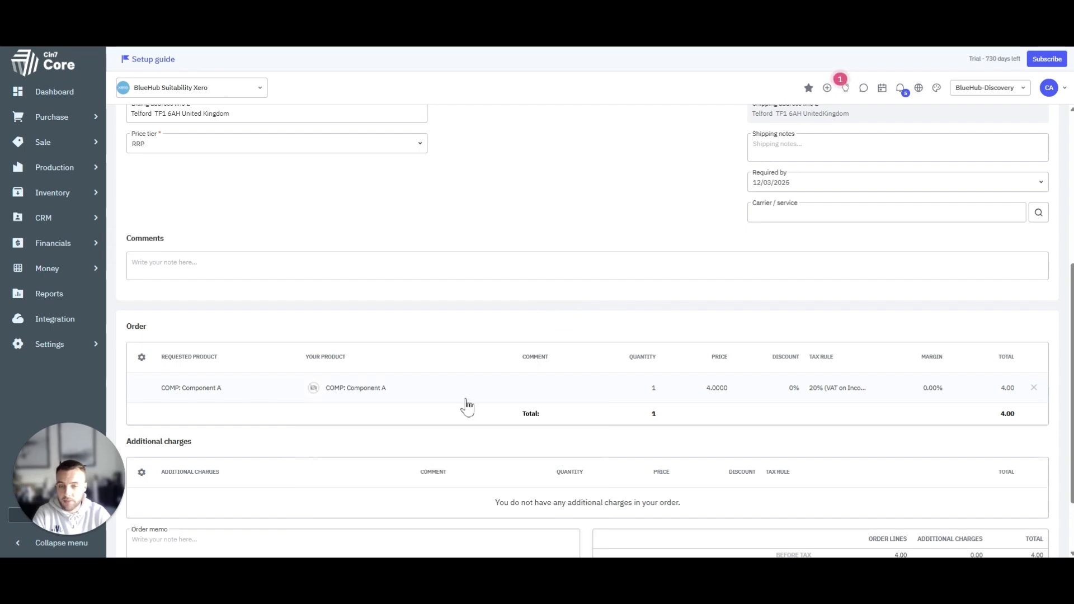
Step: Try to approve the new sale, agreeing to convert it to a simple sale with an authorised order
scroll(594, 320, up, 5)
click(912, 157)
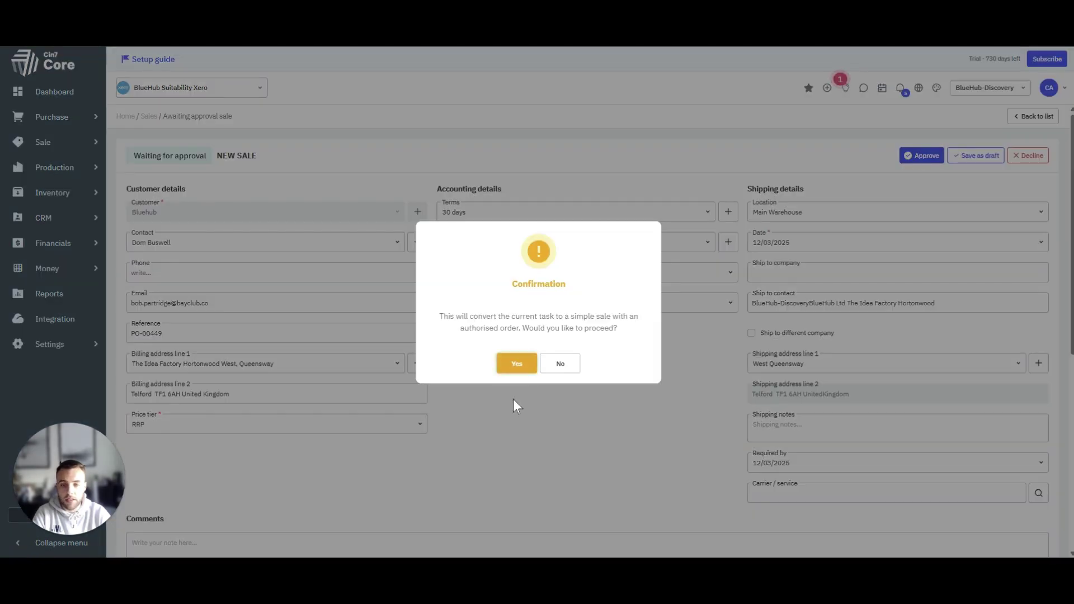
click(516, 365)
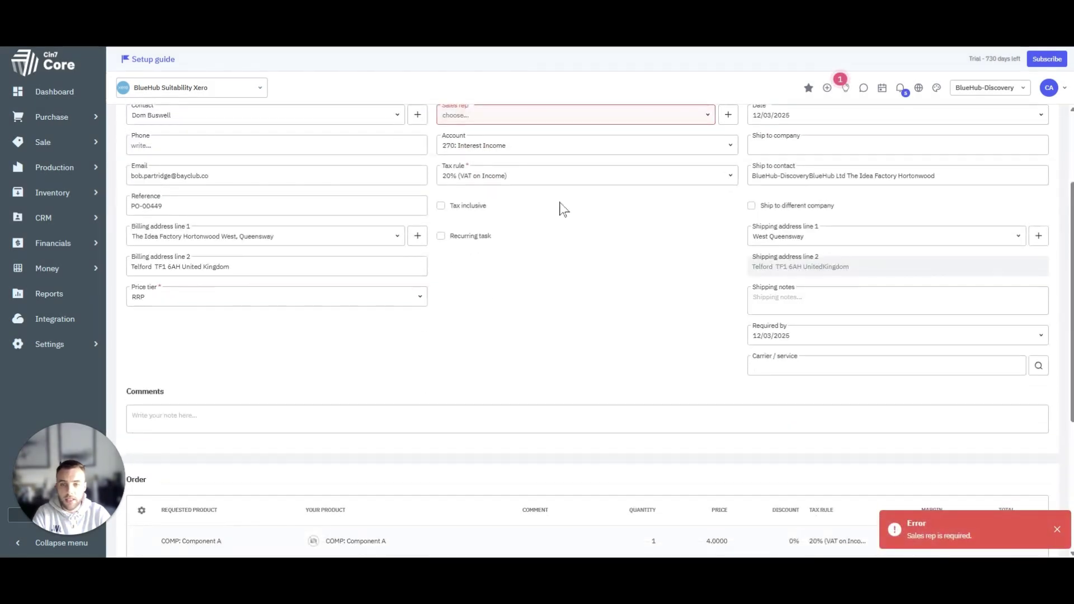
Step: Fill in the required sales rep of the new sale with the person listed directly below Amazon
scroll(562, 208, up, 1)
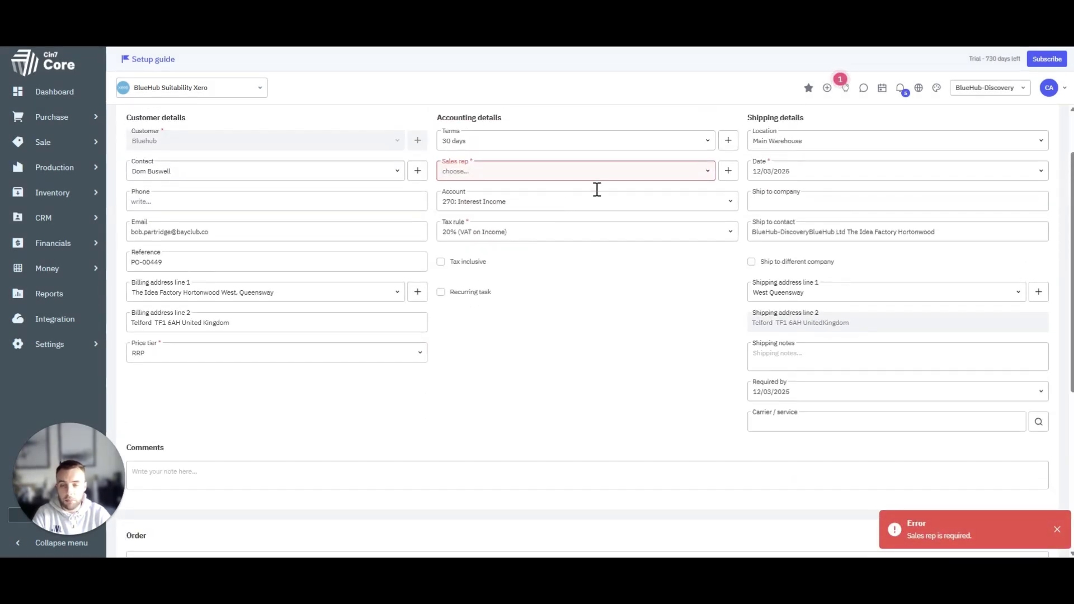
click(707, 178)
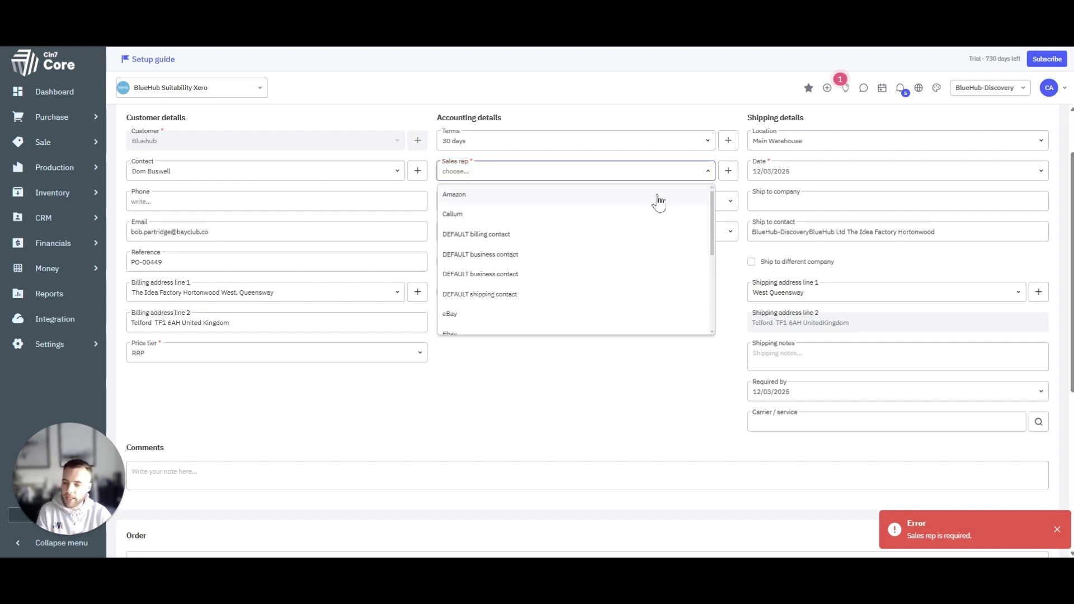
click(600, 217)
Step: Approve the new sale and agree to convert it to a simple sale with an authorised order
scroll(653, 326, up, 2)
click(921, 160)
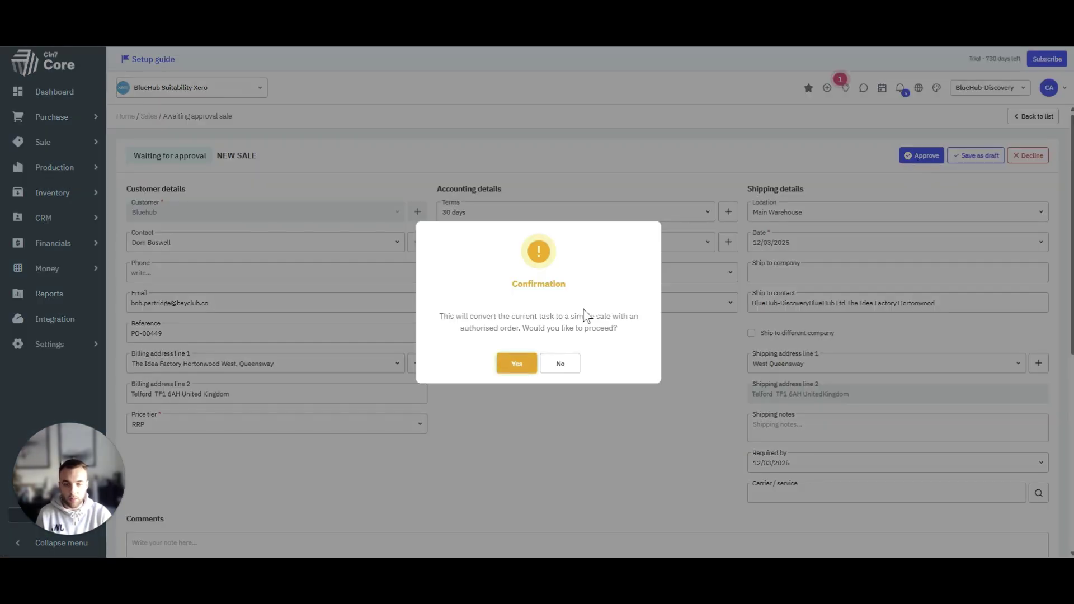
click(524, 367)
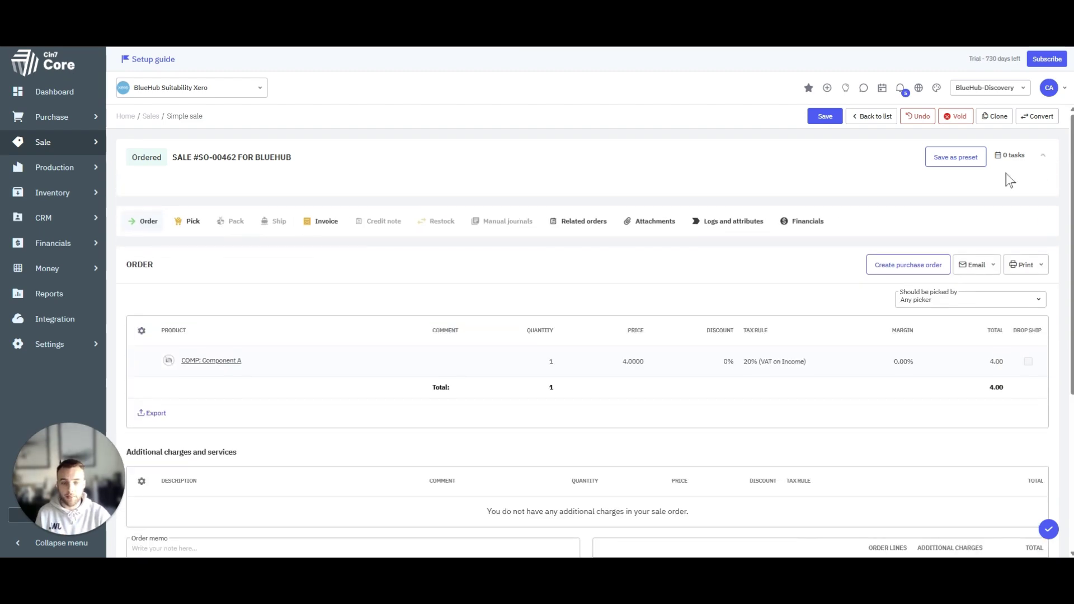
Step: Expand the sale's header details and check its attachments for the original purchase order PDF
click(1044, 155)
scroll(536, 280, down, 5)
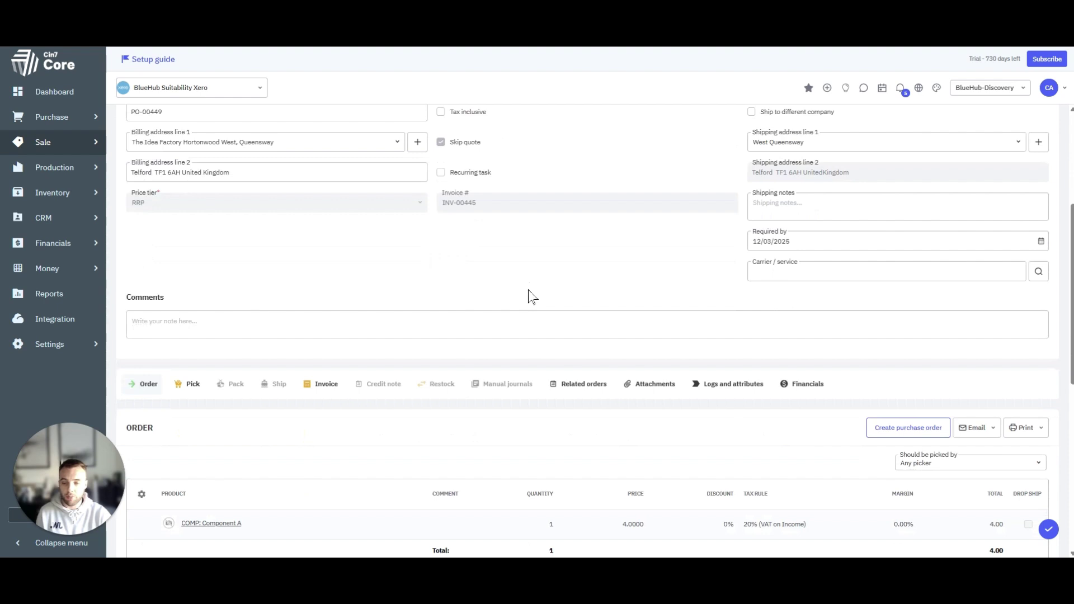
click(636, 338)
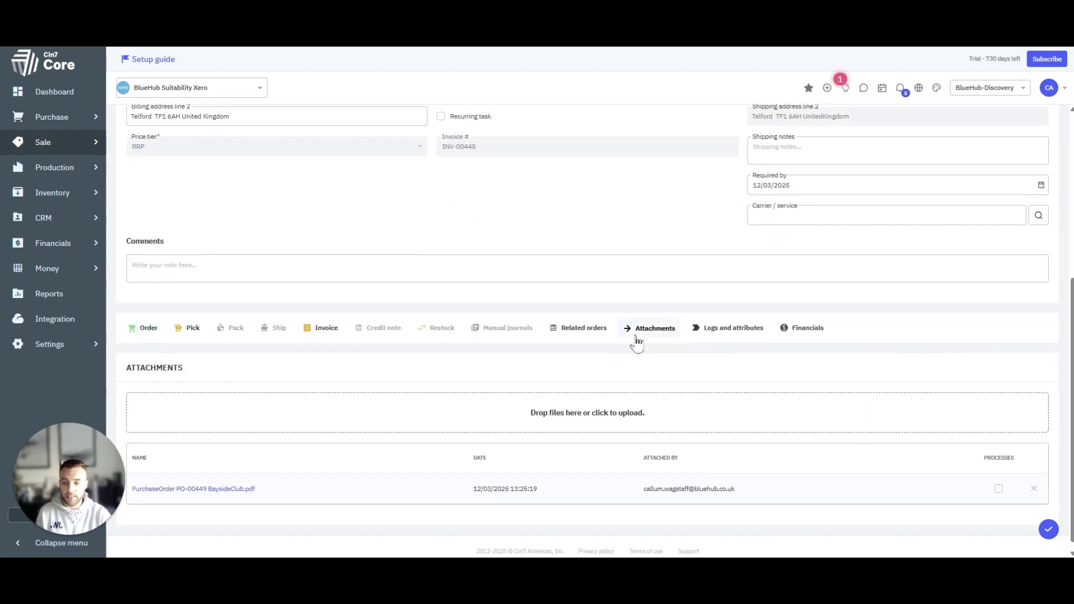
scroll(559, 358, down, 1)
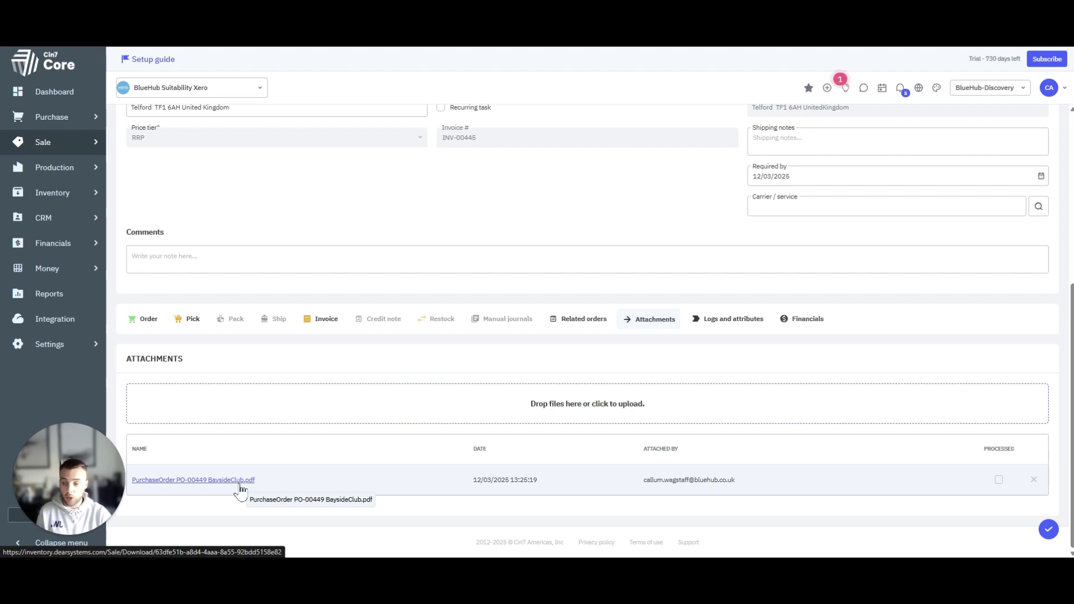
scroll(240, 488, up, 2)
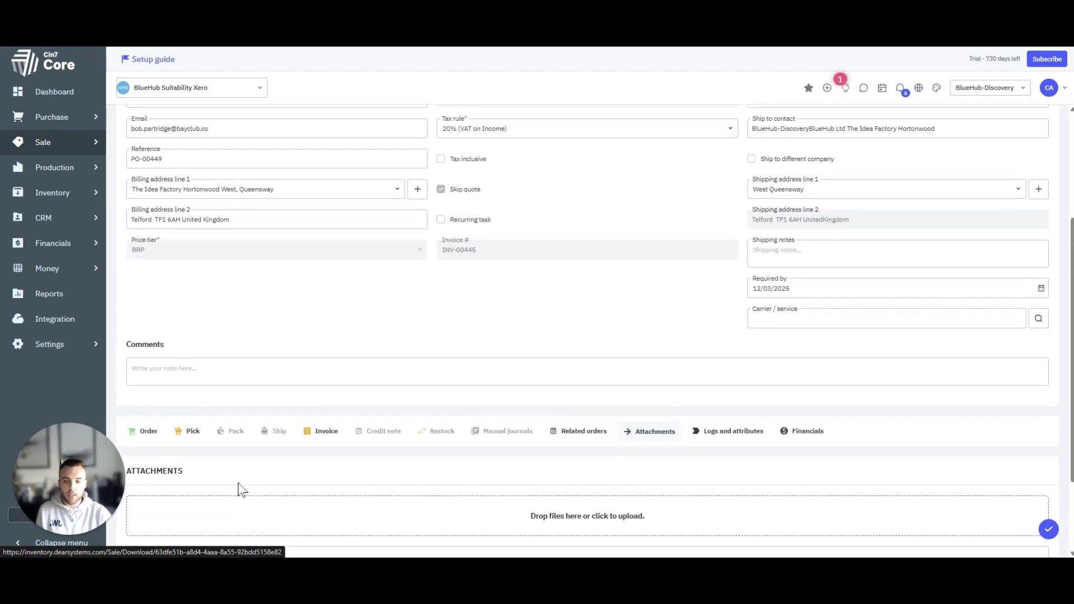